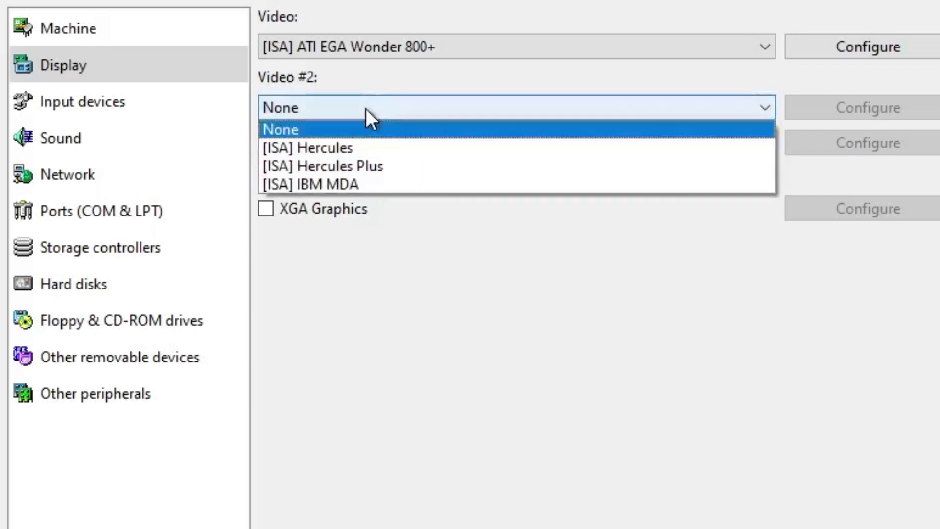
Configure the ATI EGA Wonder 800+ video card with 256 kB of memory, keeping the second video card at None
click(365, 109)
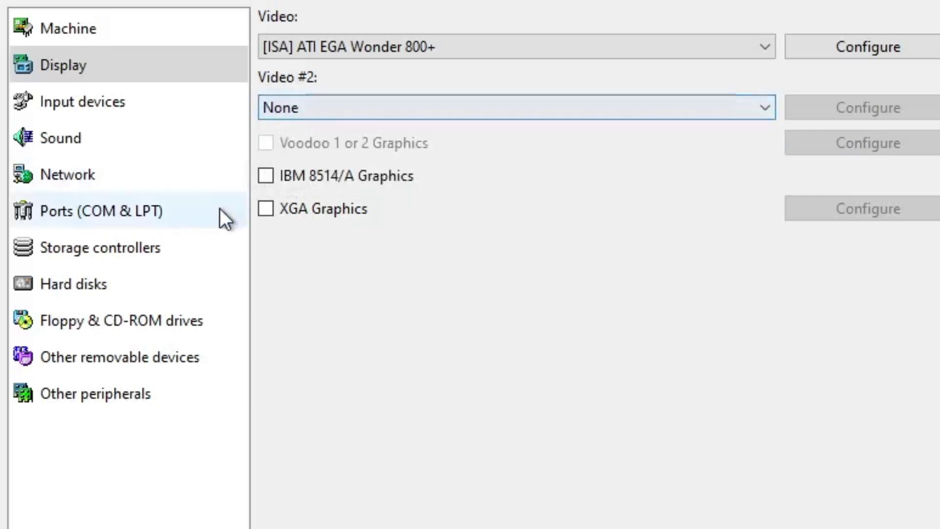
click(835, 50)
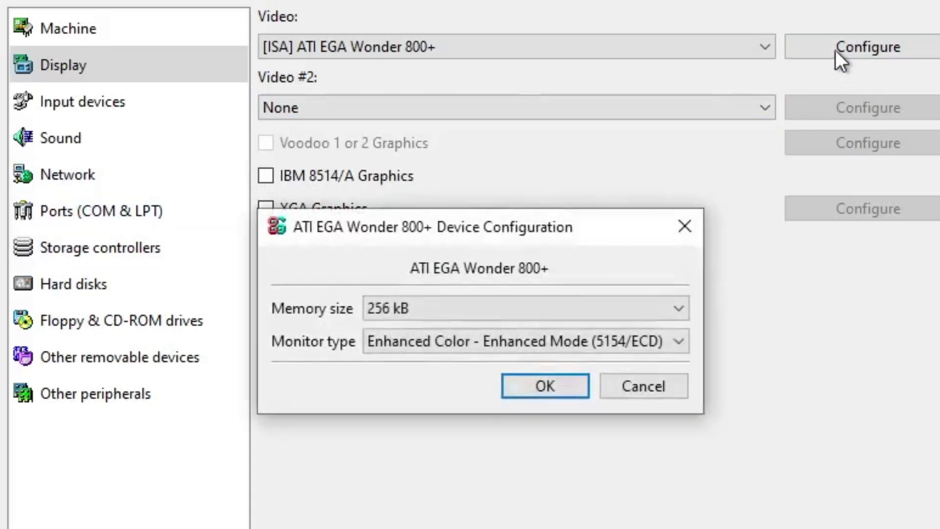
click(524, 308)
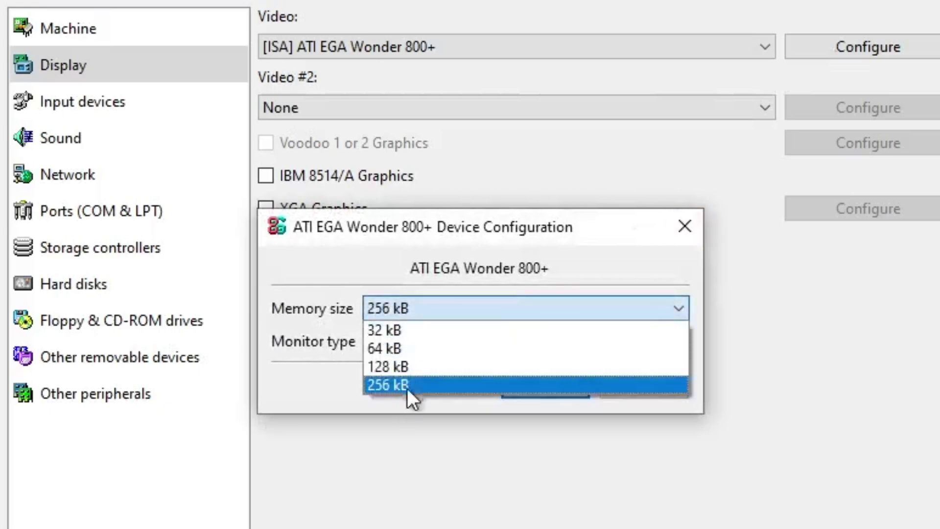
click(409, 387)
click(545, 345)
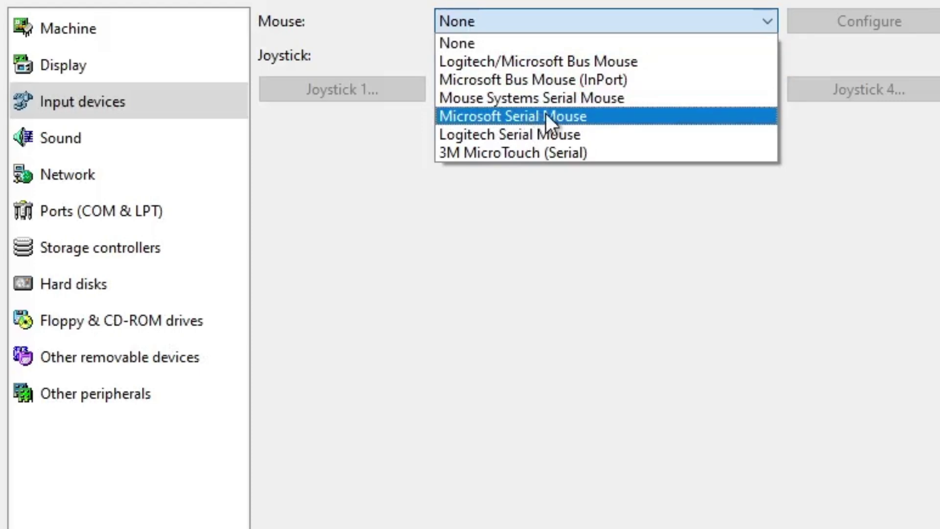
Choose the Microsoft Serial Mouse as the mouse and configure it for COM1 with two buttons
click(545, 113)
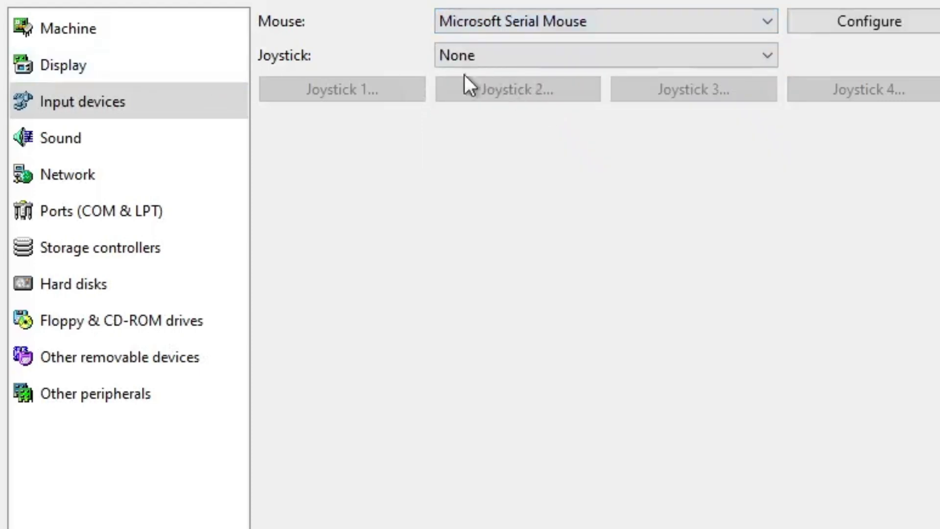
click(855, 25)
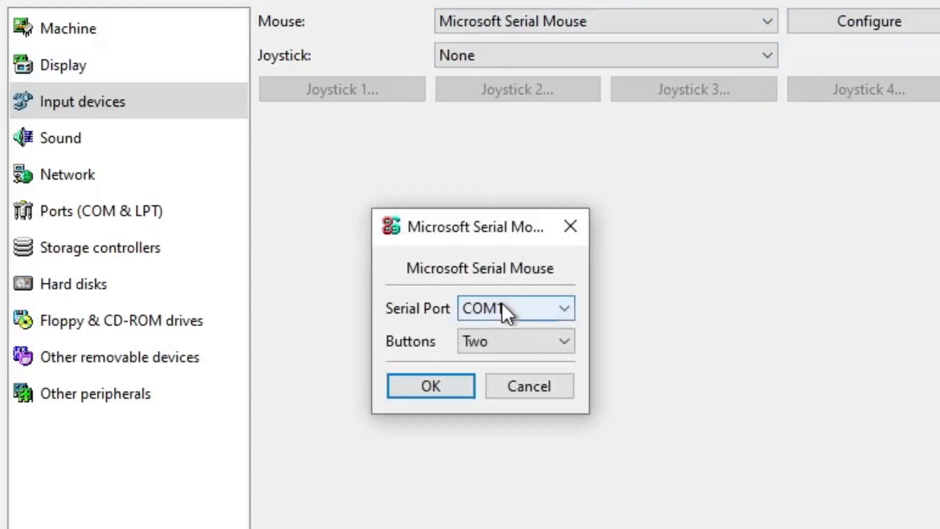
click(501, 303)
click(502, 302)
click(467, 339)
click(466, 340)
click(431, 381)
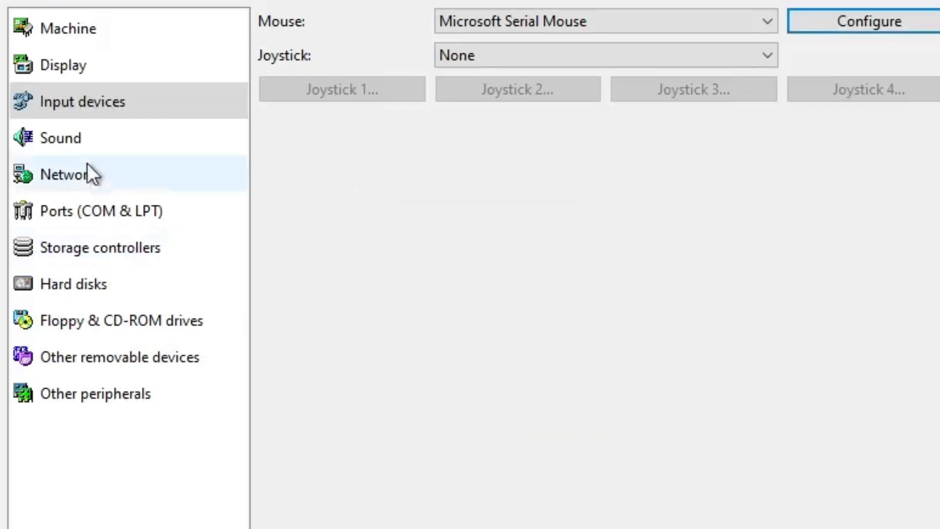
Assign the [ISA16] Sound Blaster 16 as sound card #1
click(60, 126)
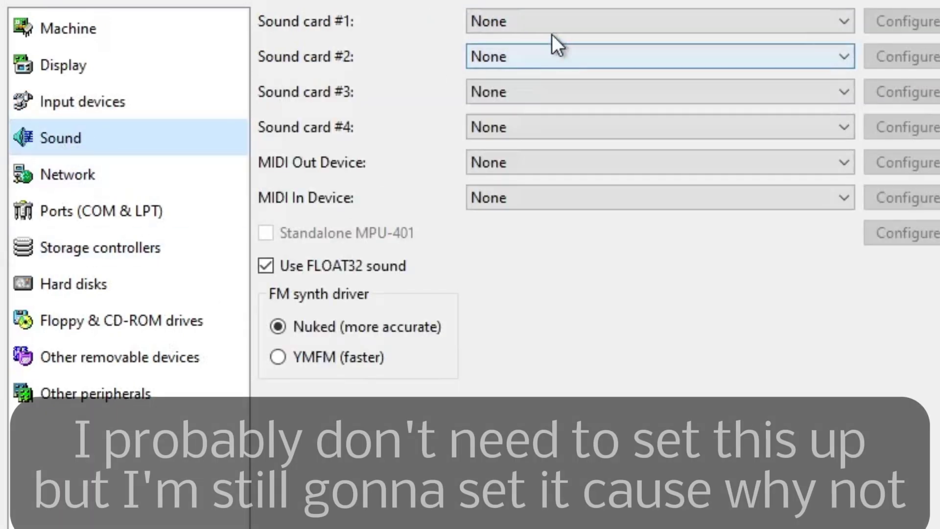
click(546, 17)
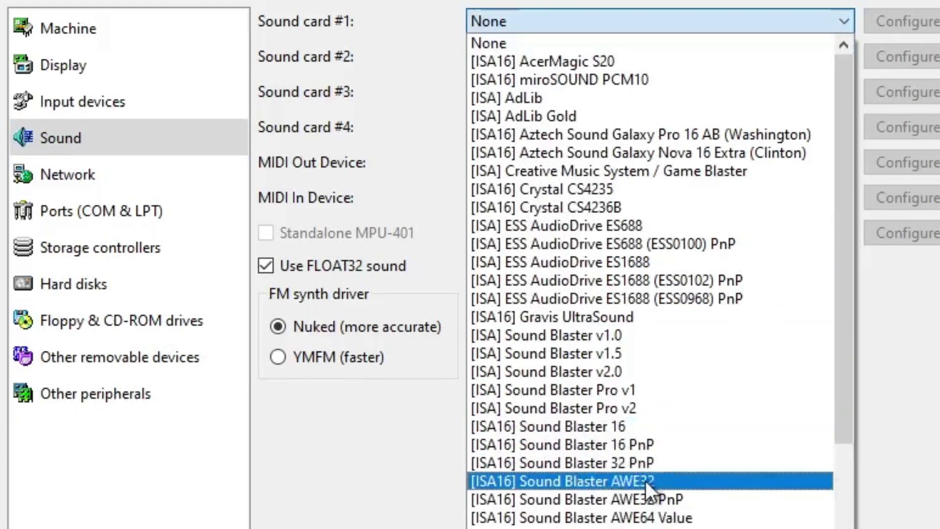
click(628, 426)
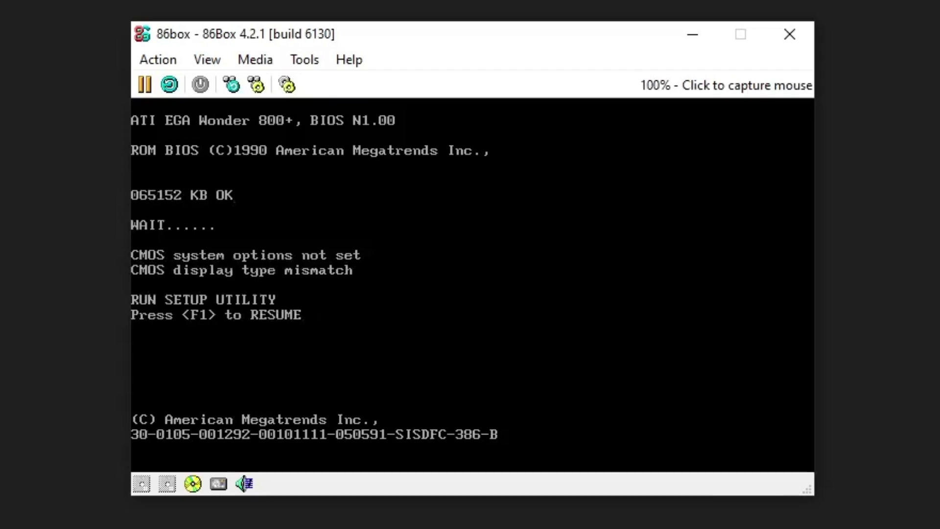
Enter the BIOS setup utility, try to open Standard CMOS Setup and back out at the warning page
key(F1)
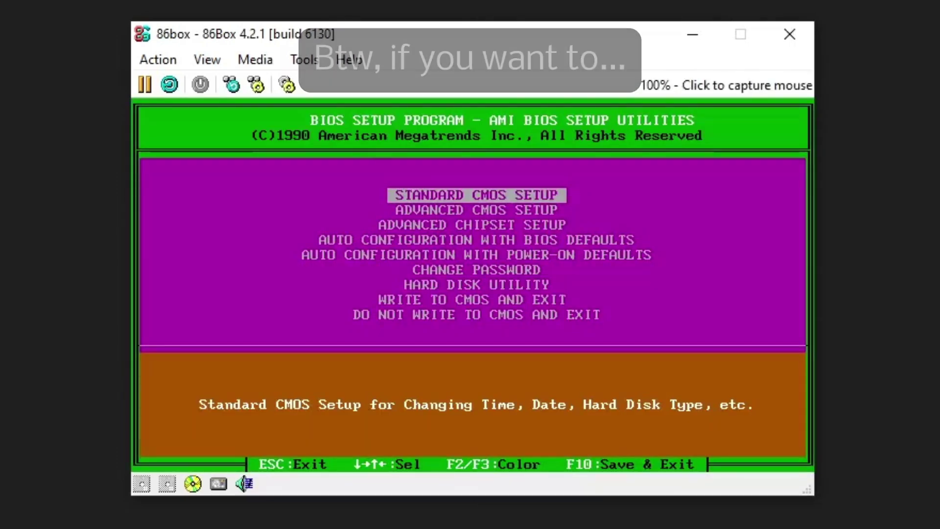
key(Down)
key(Up)
key(Return)
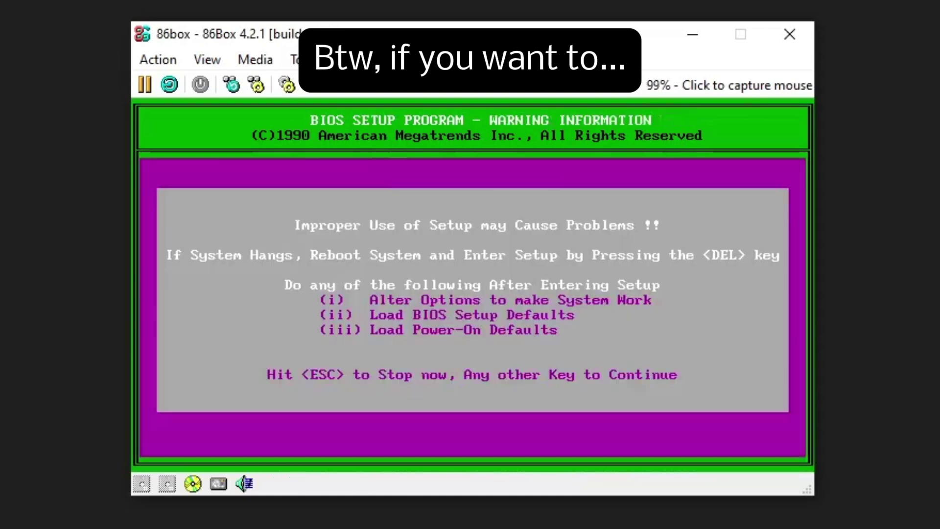
key(Escape)
Exit the BIOS setup without writing the settings to CMOS
key(Up)
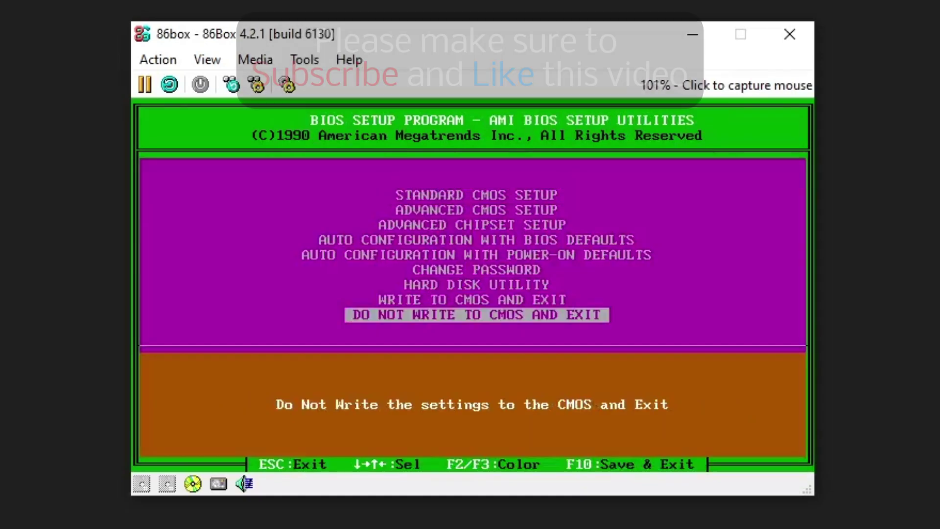
key(Return)
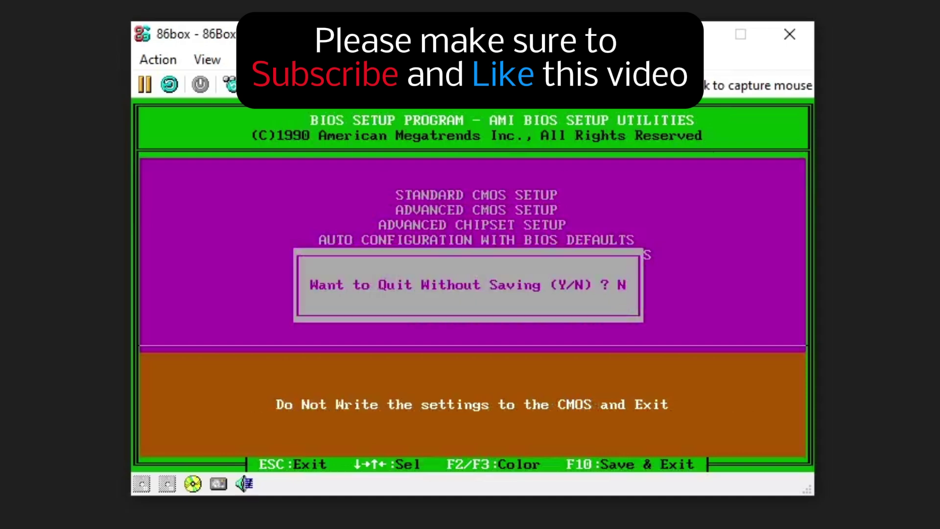
key(y)
key(Return)
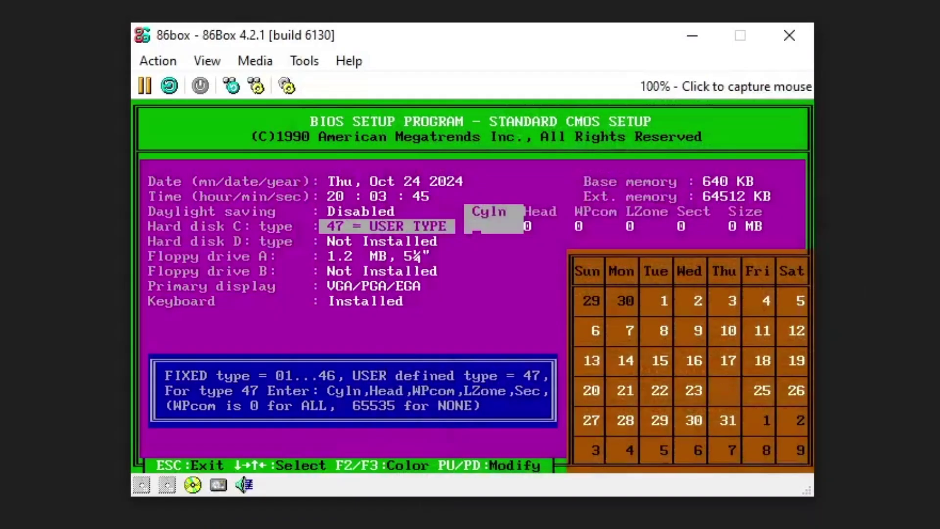
Define user type 47 hard disk C: in Standard CMOS Setup with 8322 cylinders and 16 heads
text(1024)
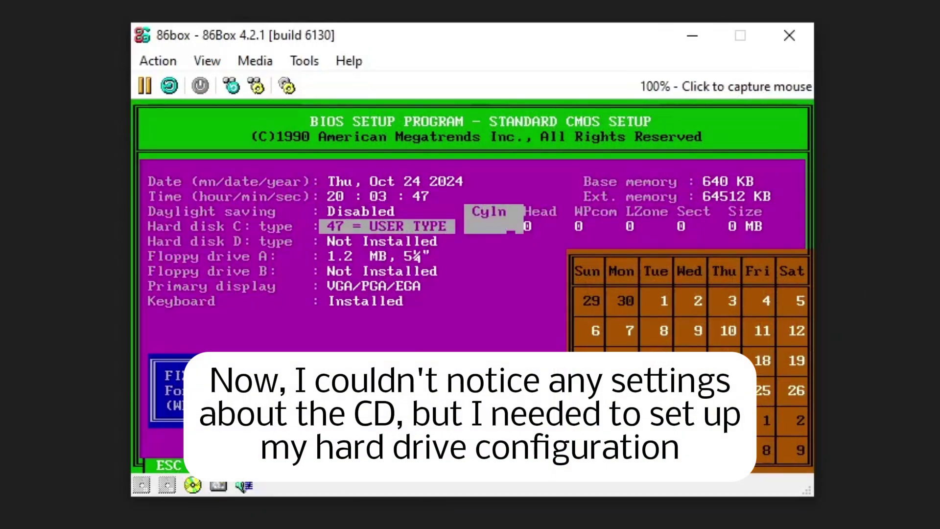
key(Return)
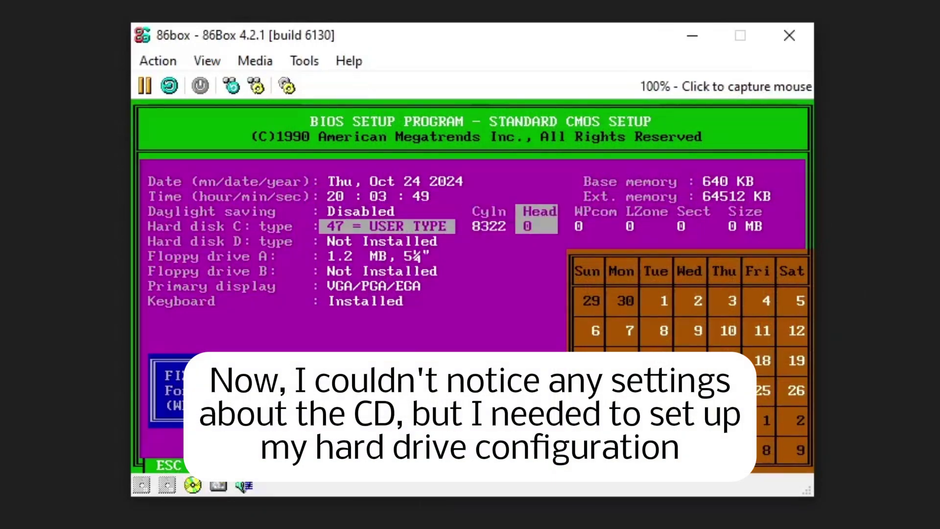
text(16)
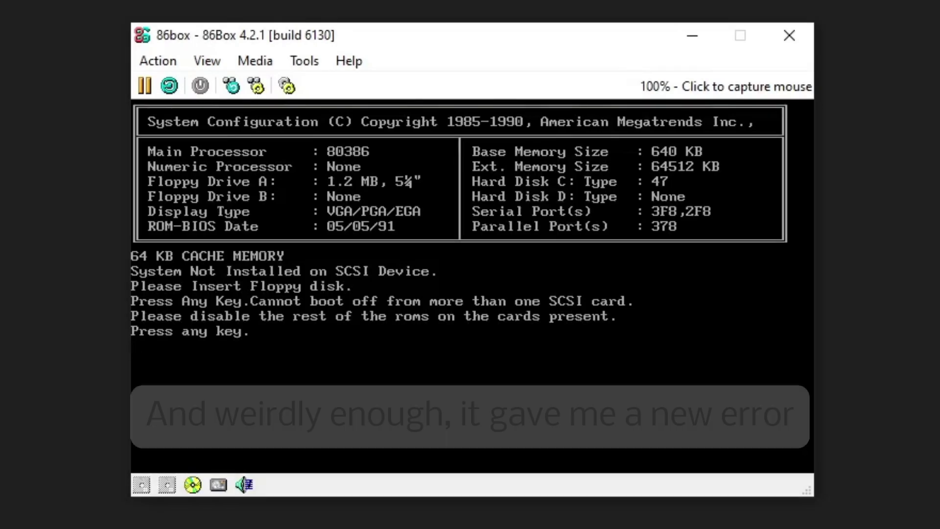
Try to continue booting past the SCSI card prompt
key(Return)
key(Return)
key(Return)
key(Return)
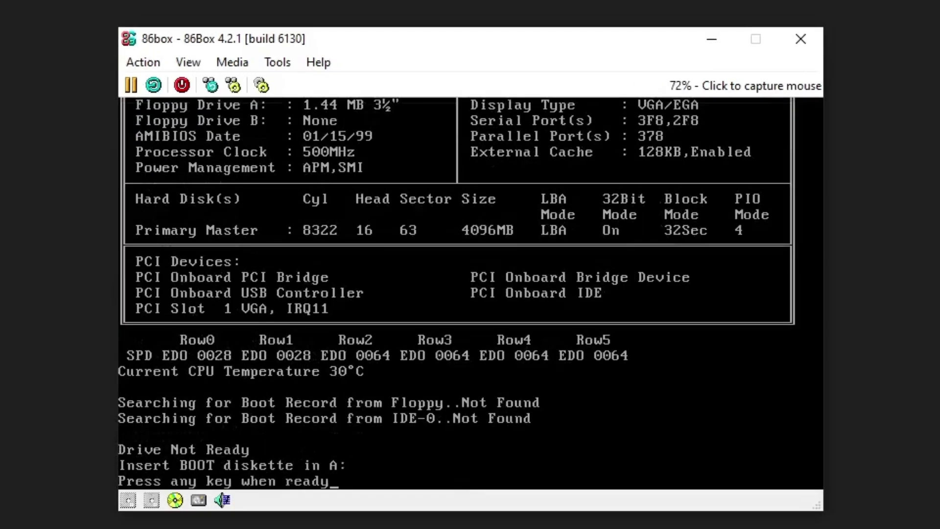
Retry booting the machine from the floppy drive and IDE-0 disk several times
key(Return)
key(Return)
key(Return)
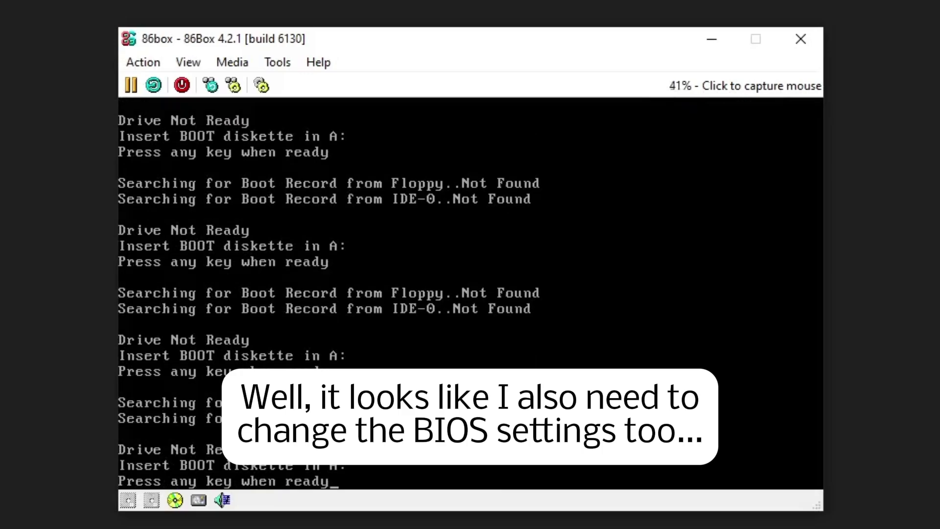
Set the 4th Boot Device to 2nd IDE-HDD in the BIOS Advanced Setup and leave the setup program
click(143, 61)
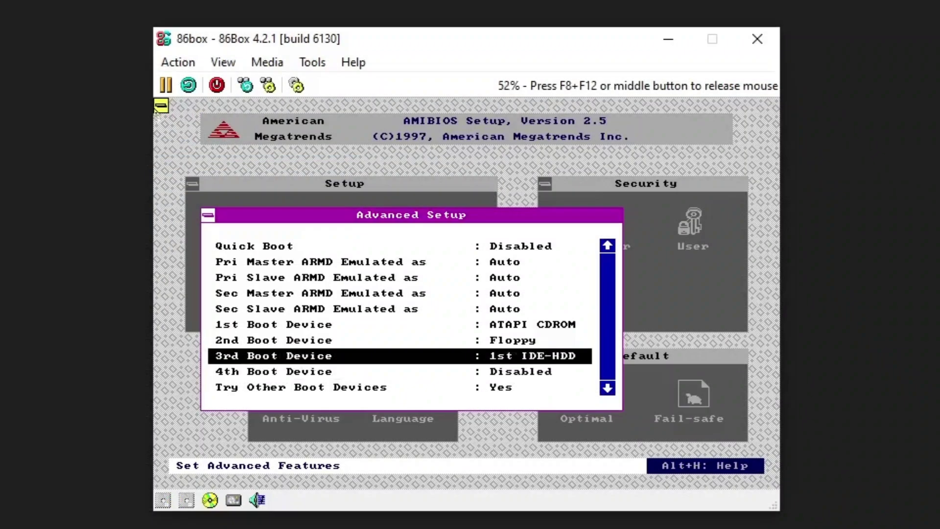
key(Down)
key(Return)
key(Down)
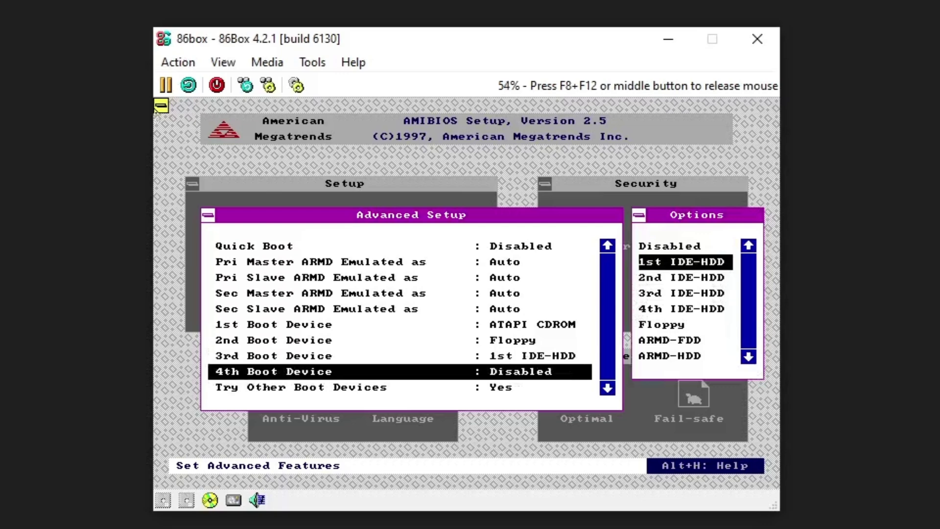
key(Down)
key(Return)
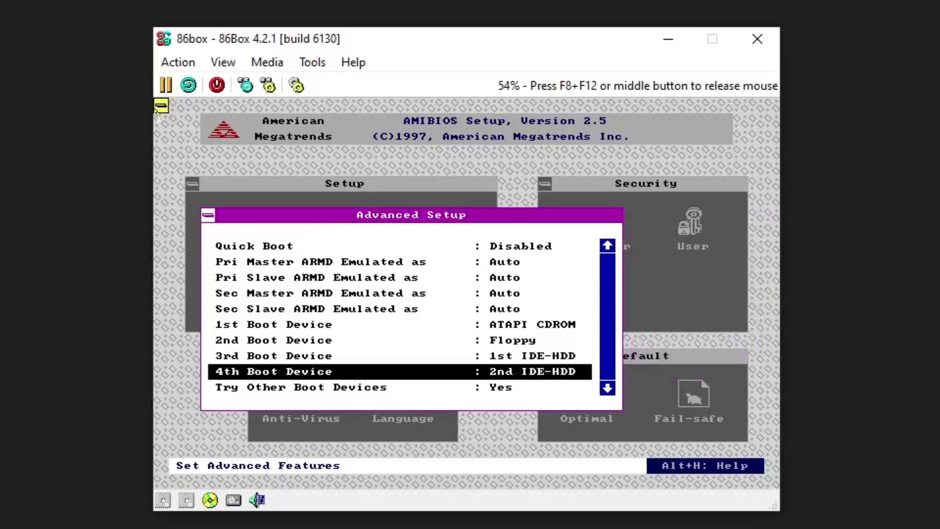
key(Escape)
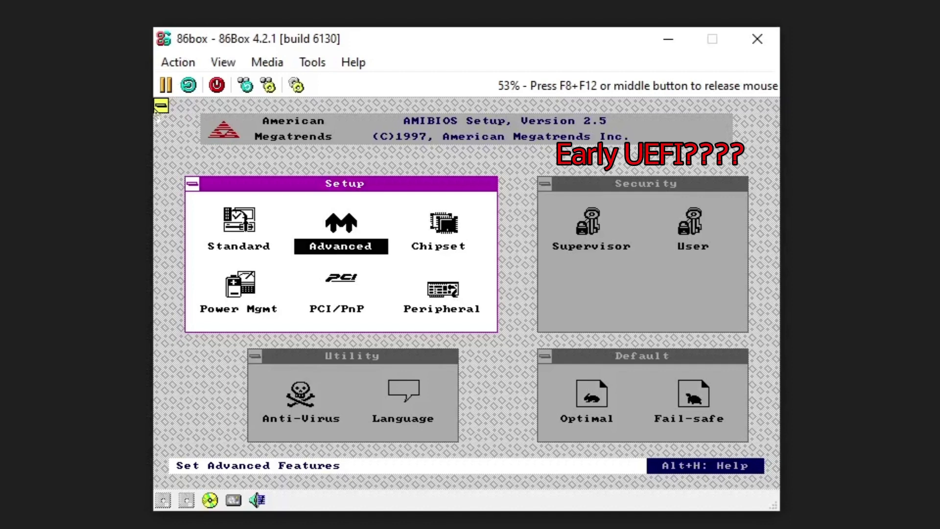
key(Left)
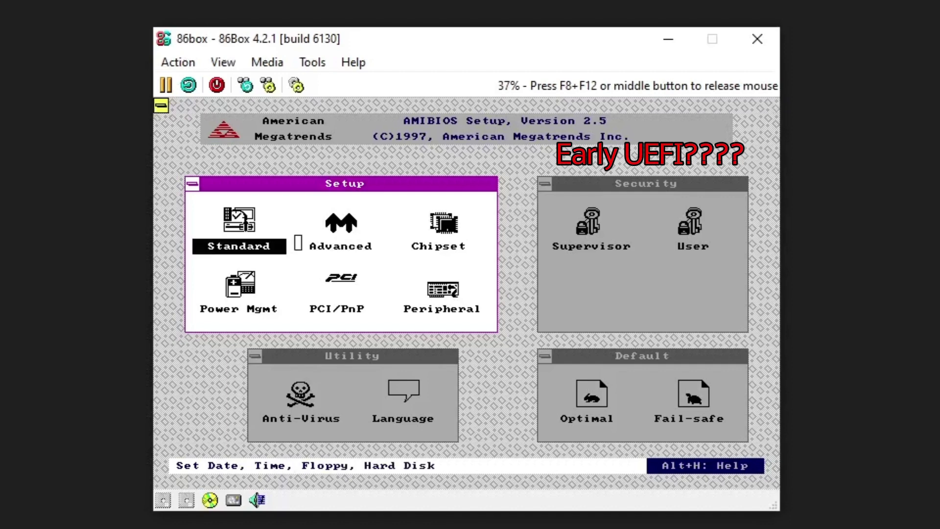
key(Escape)
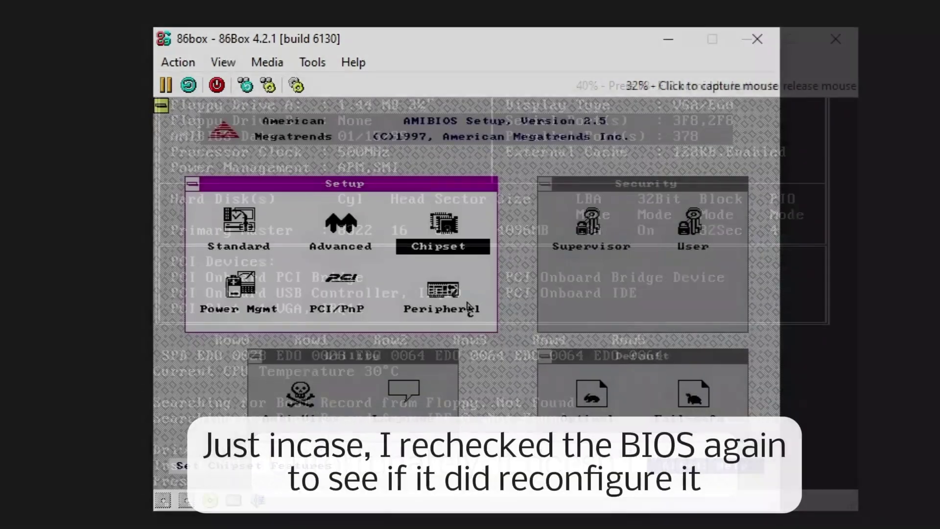
Reopen the BIOS Advanced Setup and check the configured order of the four boot devices
key(Left)
key(Return)
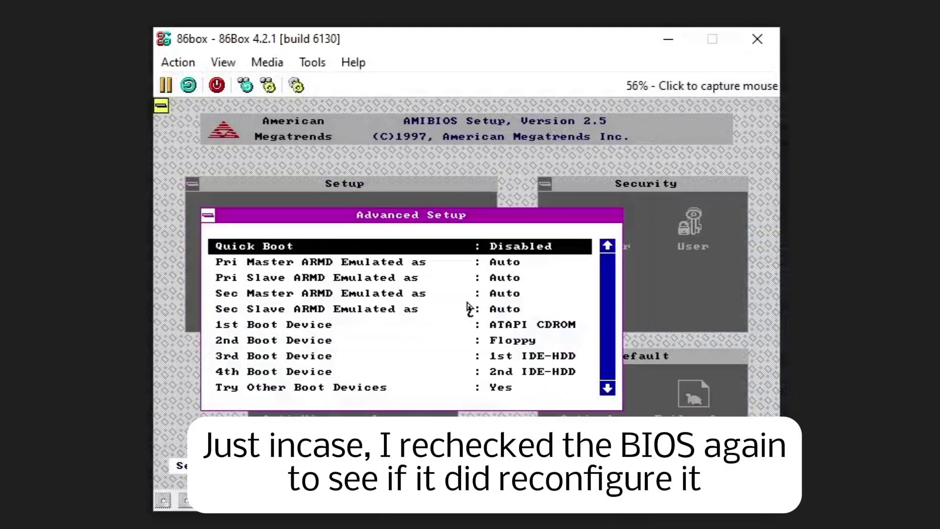
key(Down)
key(Down)
key(Down)
key(Down)
key(Down)
key(Down)
key(Down)
key(Down)
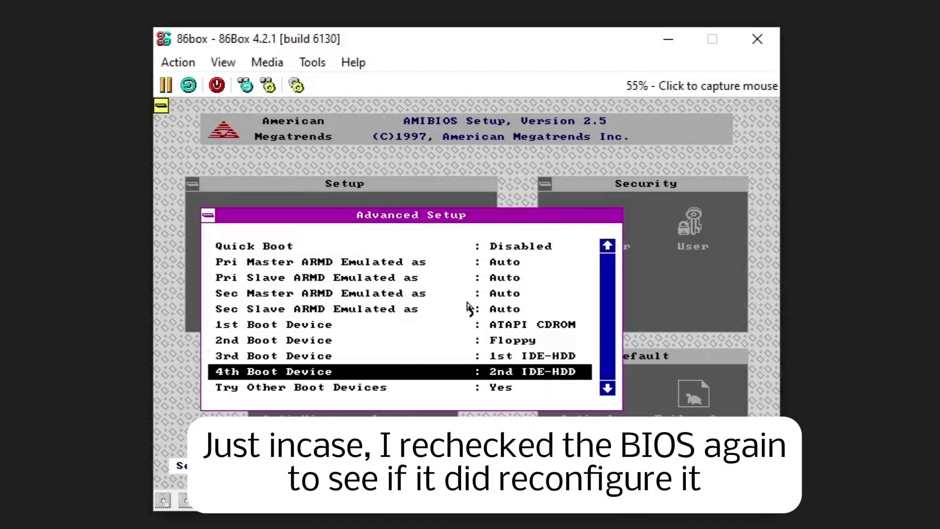
key(Up)
key(Up)
key(Up)
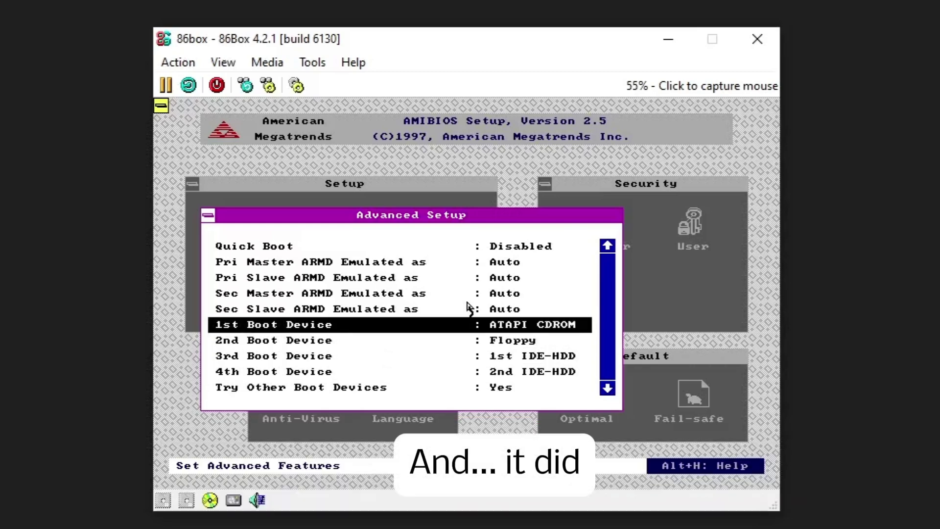
key(Escape)
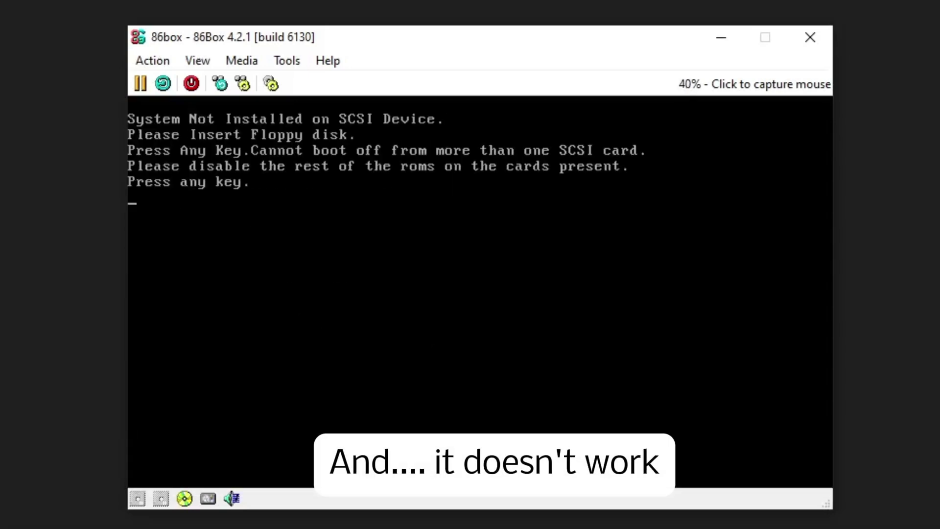
Try once more to boot past the SCSI card prompt
key(Return)
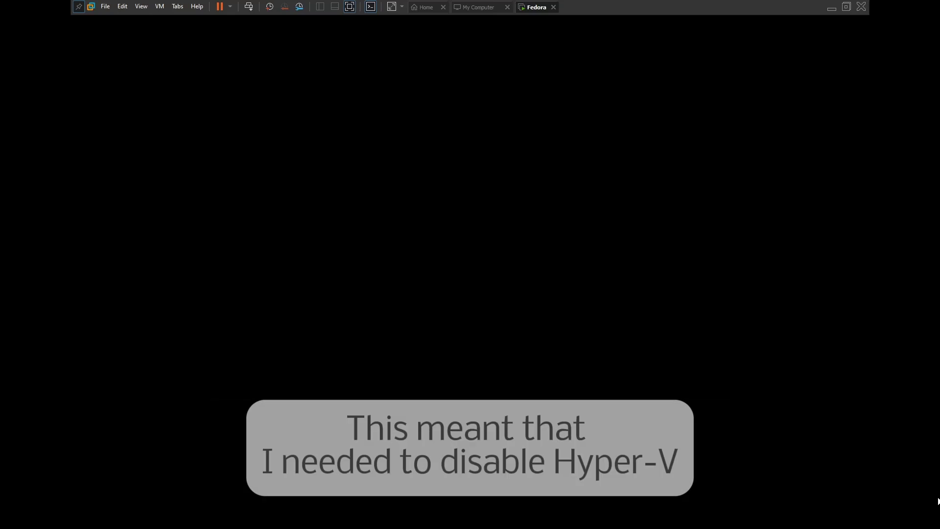
Switch to VMware and reset the Fedora virtual machine
click(140, 9)
click(143, 6)
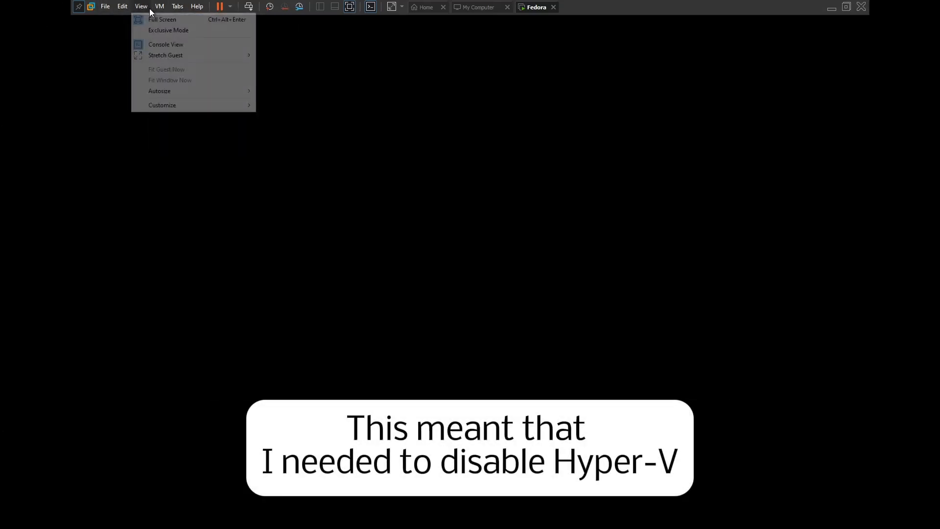
mouse_move(172, 20)
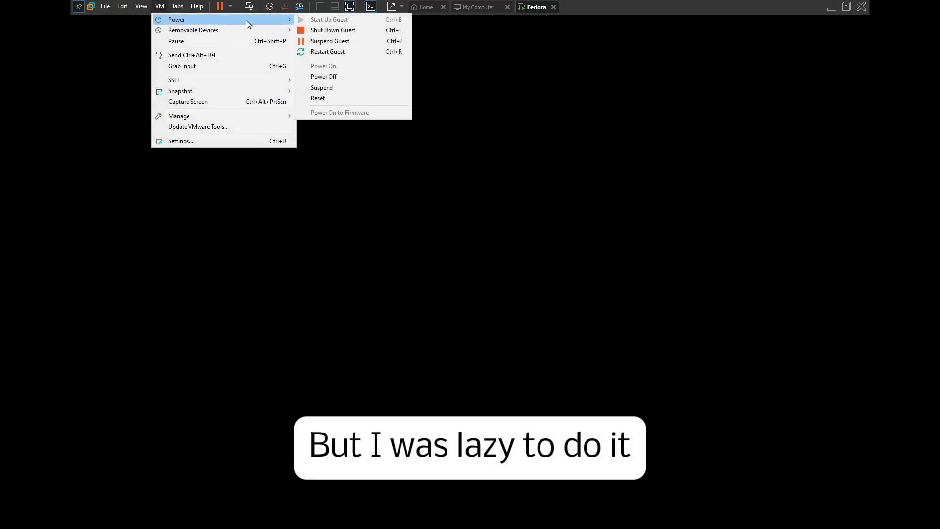
click(330, 96)
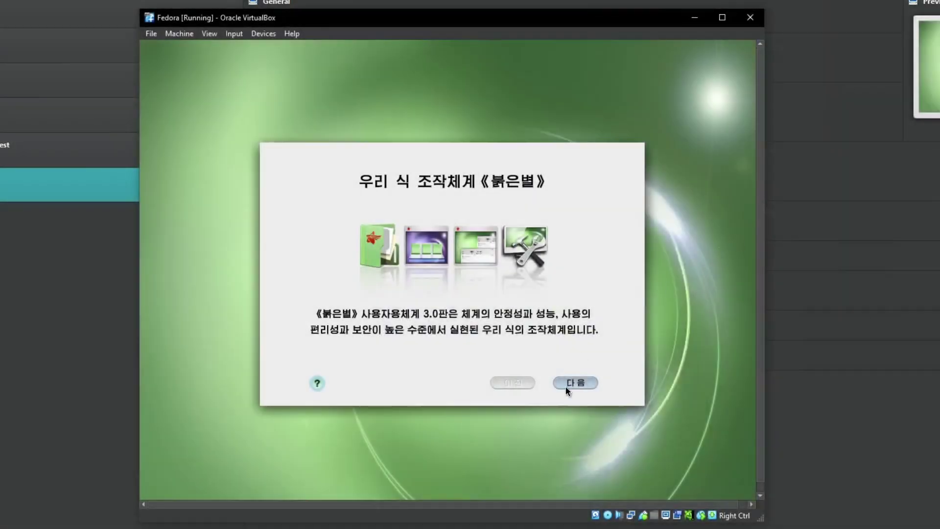
Switch to the Fedora machine in Oracle VirtualBox and advance the Red Star 3.0 installer past its welcome page
click(566, 385)
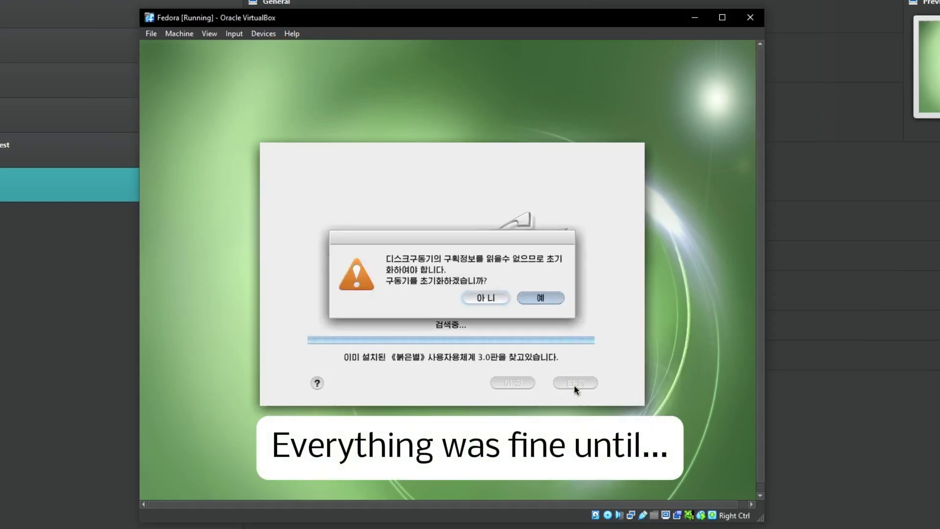
Agree to initialize the virtual disk and try to use its 4.0 GB of free space as the installation target
click(542, 297)
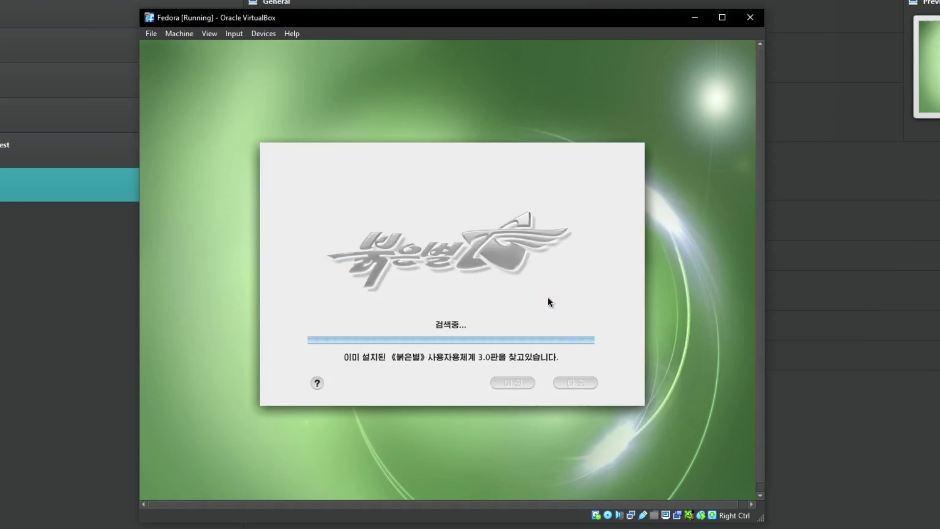
click(354, 212)
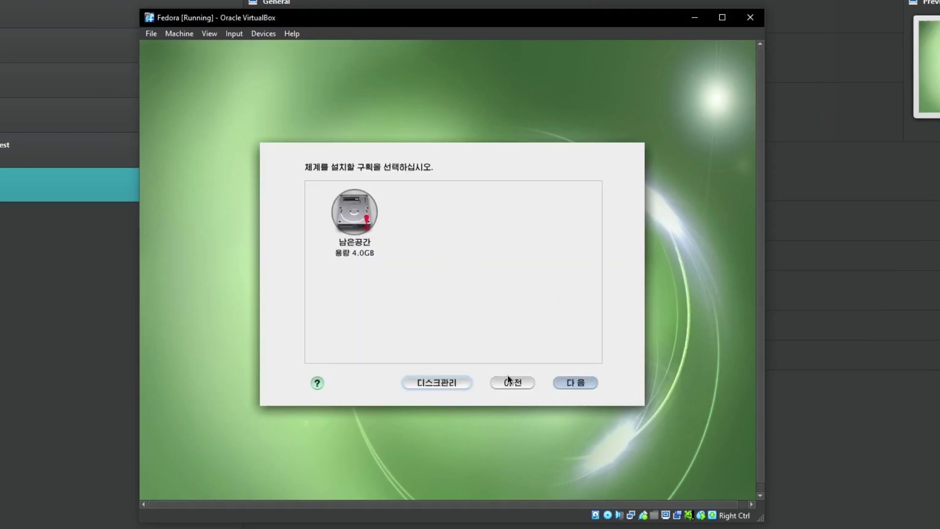
click(572, 383)
click(549, 290)
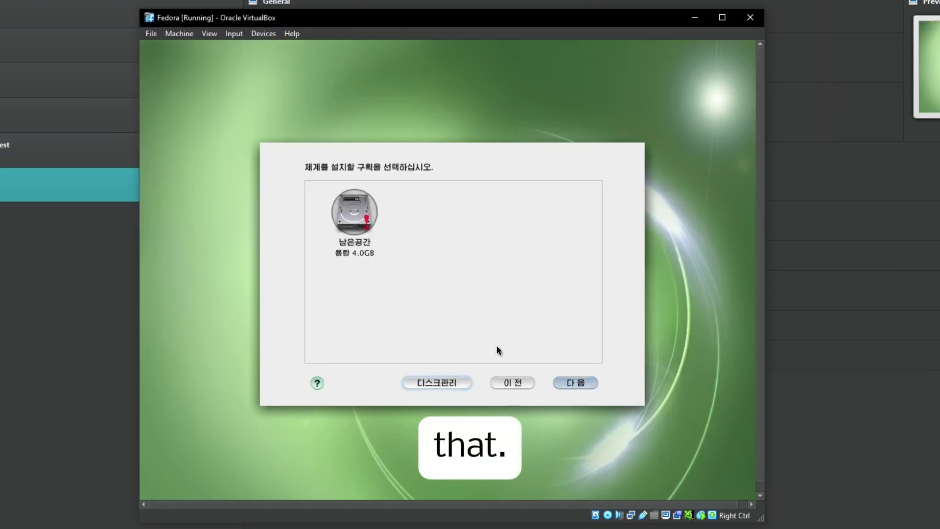
Open disk management, decline deleting the vbox partition, and try to install the system on that 8.0 GB partition
click(436, 382)
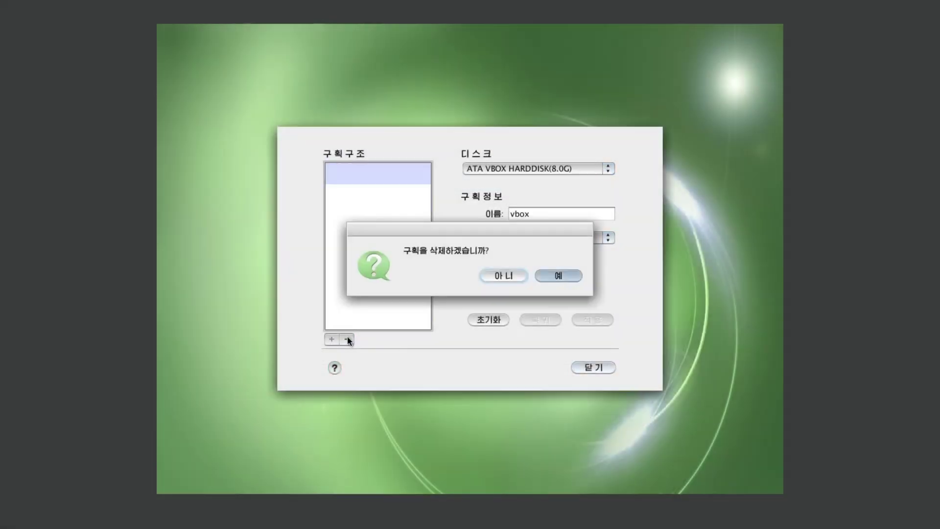
click(503, 277)
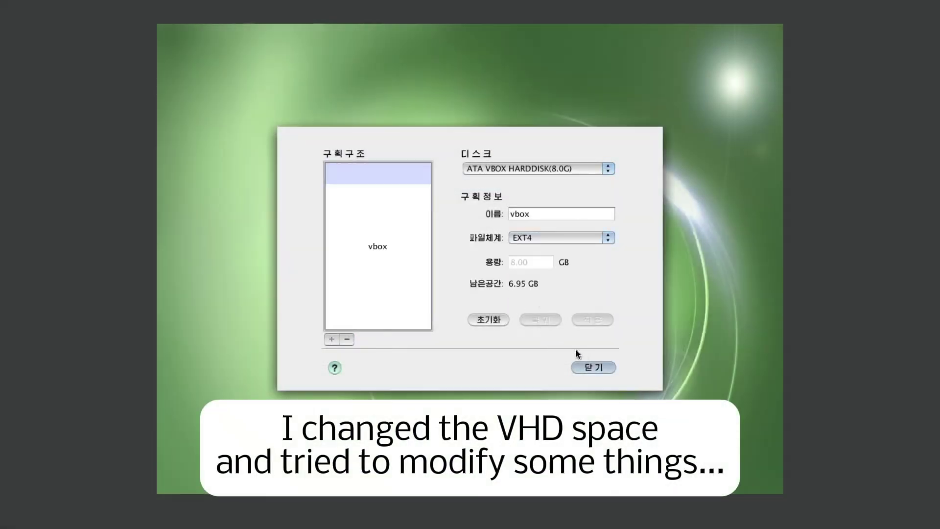
click(599, 367)
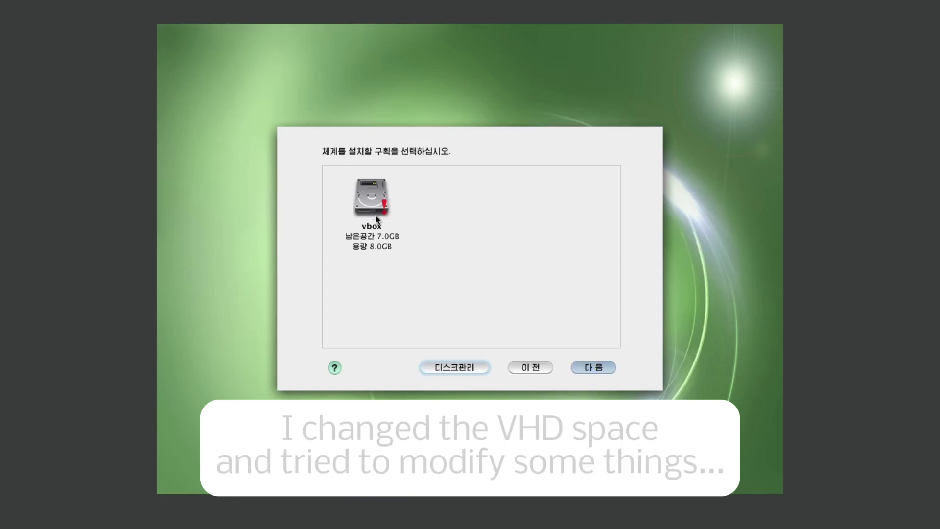
click(587, 368)
click(565, 278)
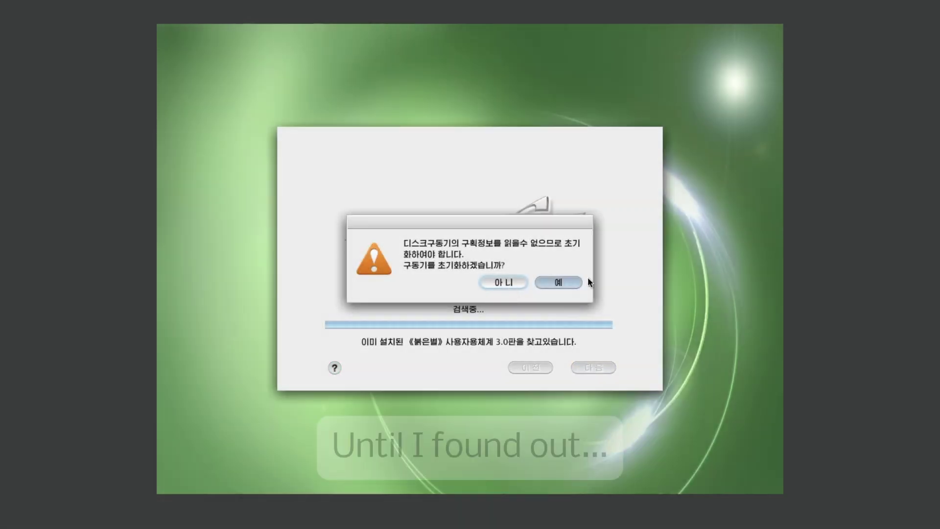
Initialize the unreadable disk and continue the installation with its 10.0 GB of free space as the target
click(571, 283)
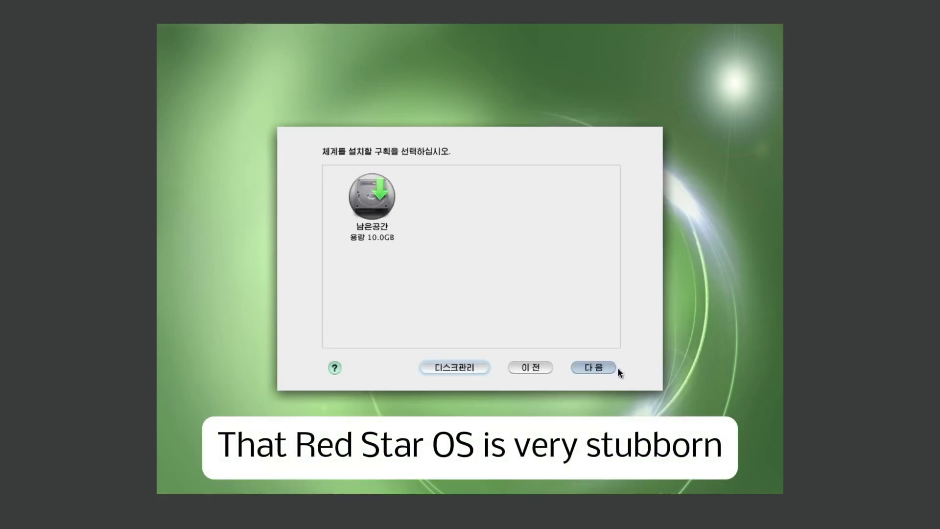
click(599, 368)
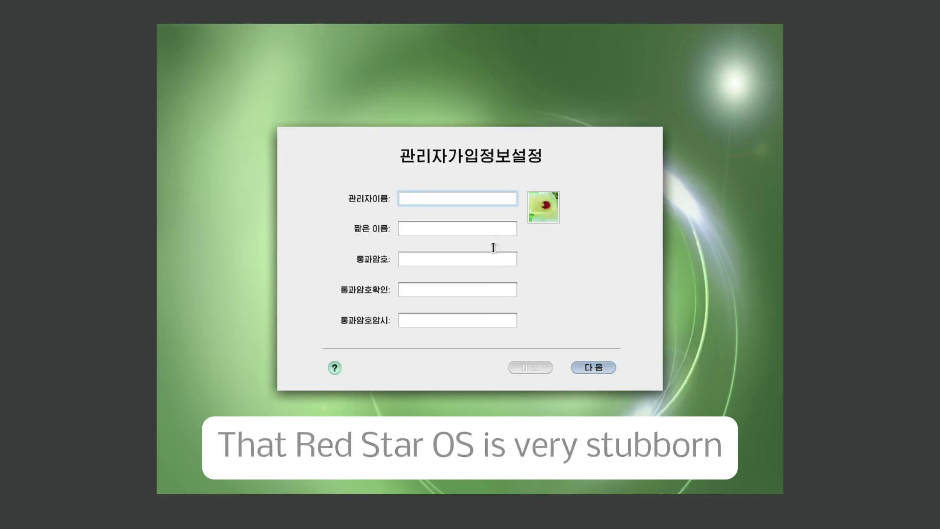